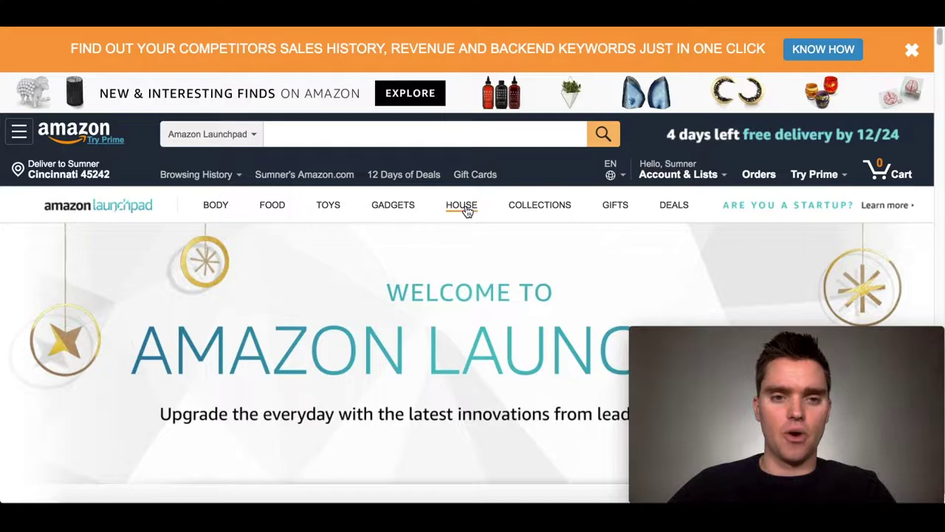
# Step: Scroll the Launchpad Home, Furniture & Office page to the 'Related to items you've viewed' row
pyautogui.moveTo(466, 211)
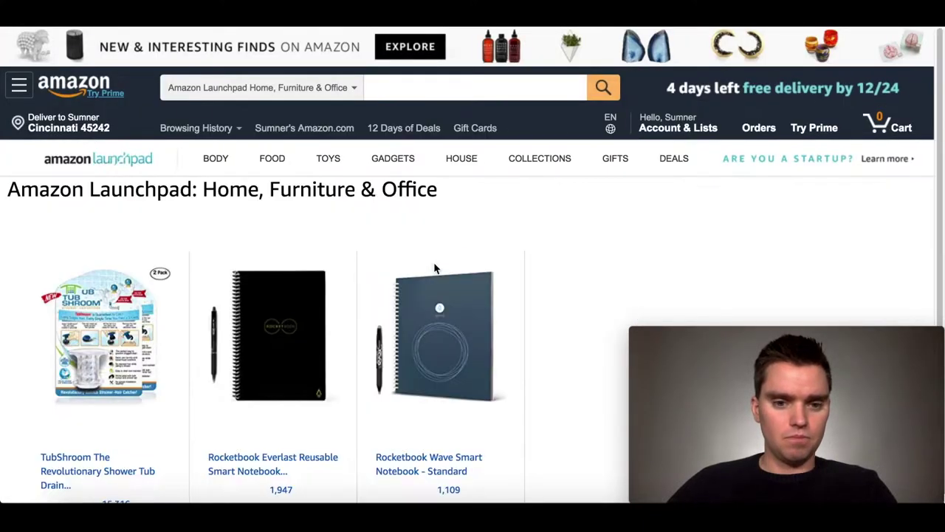
pyautogui.scroll(-8, 452, 242)
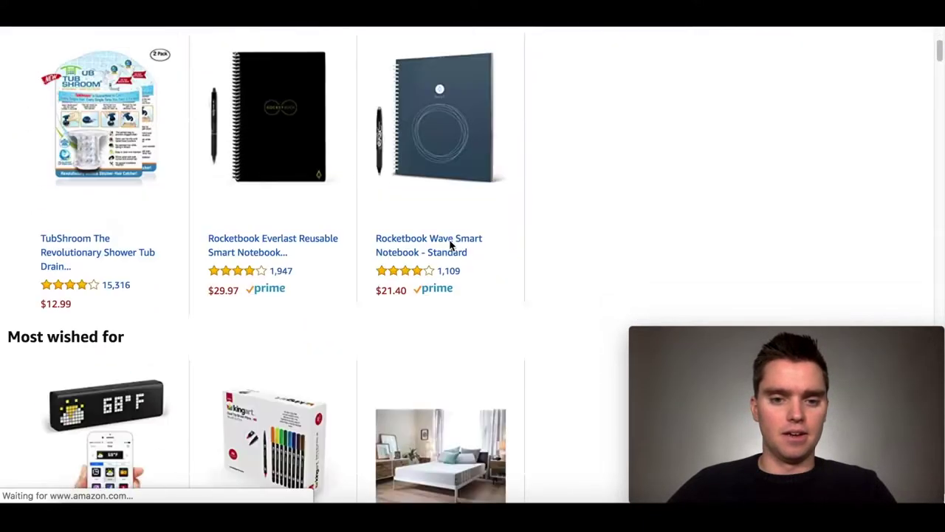
pyautogui.scroll(-1, 452, 246)
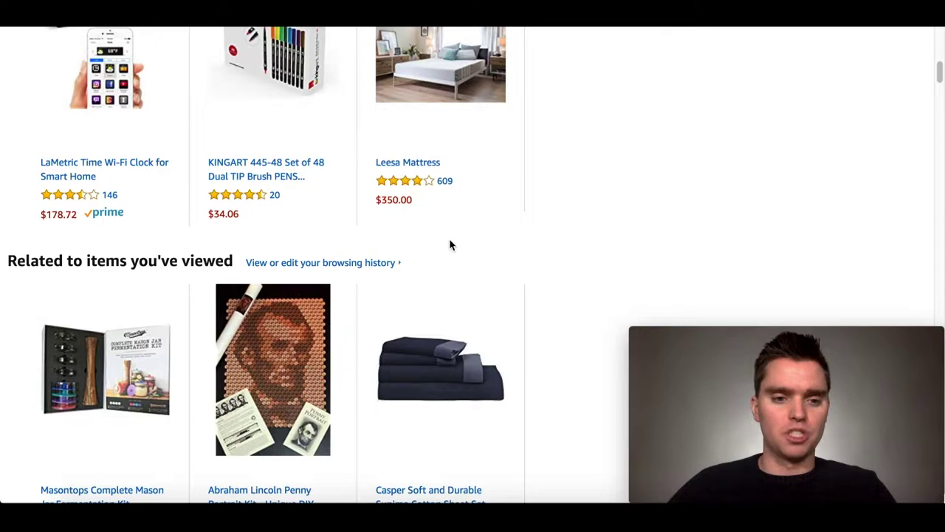
pyautogui.scroll(-2, 452, 246)
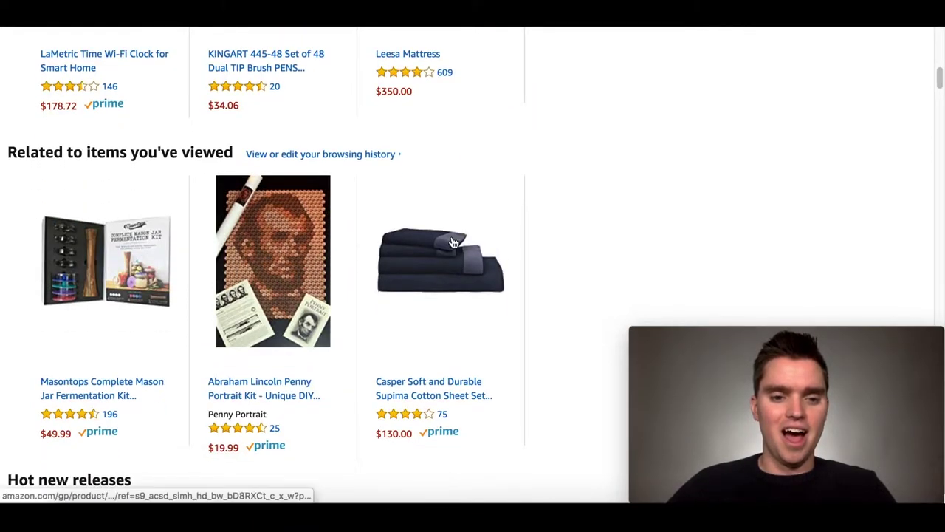
pyautogui.scroll(-7, 452, 242)
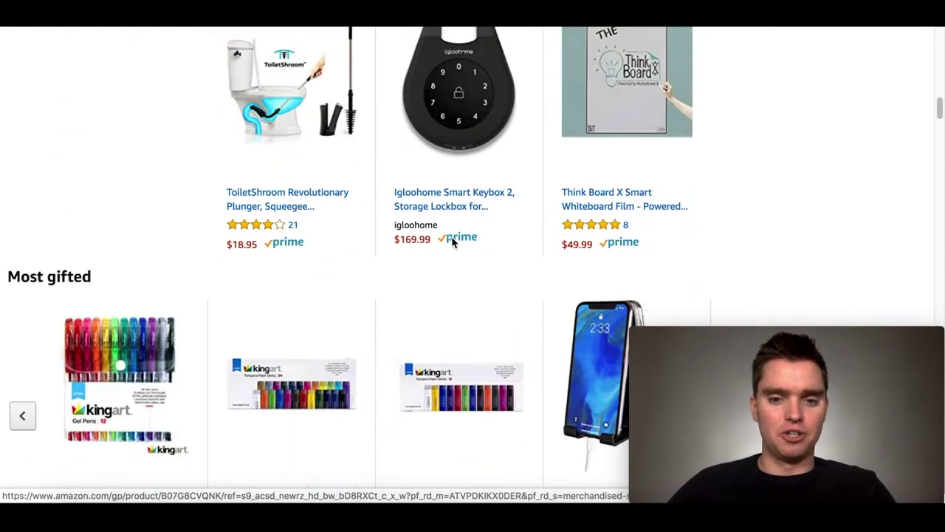
pyautogui.scroll(7, 454, 243)
pyautogui.scroll(-2, 454, 242)
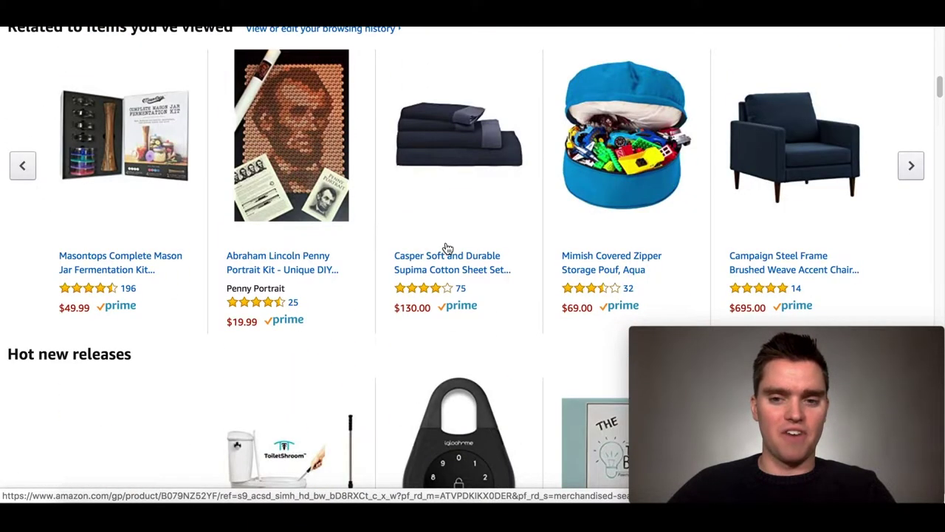
# Step: Open the Abraham Lincoln Penny Portrait Kit link in a new tab and switch to it
pyautogui.rightClick(285, 270)
pyautogui.click(236, 350)
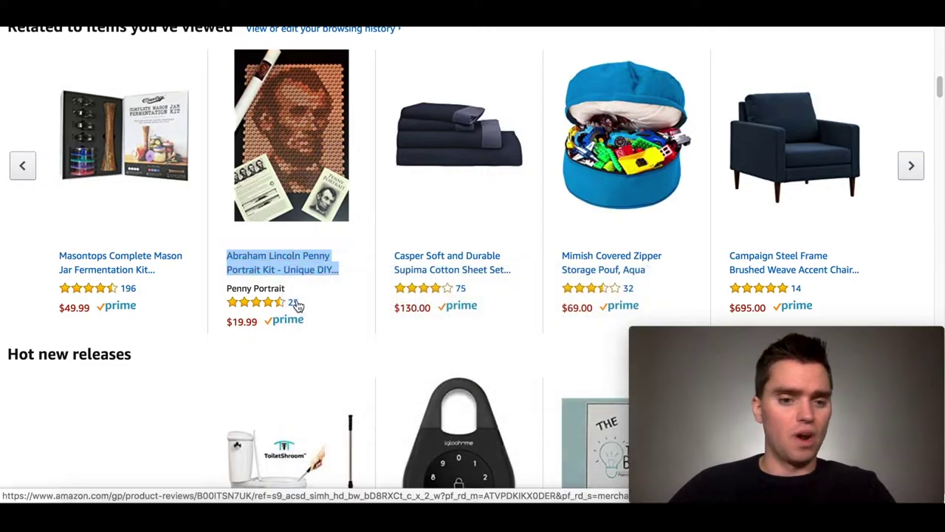
pyautogui.rightClick(299, 272)
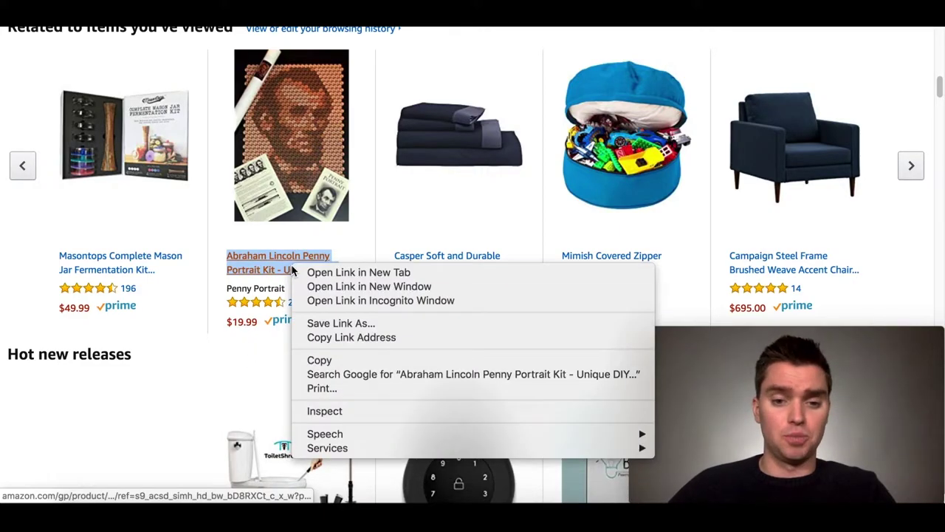
pyautogui.click(360, 272)
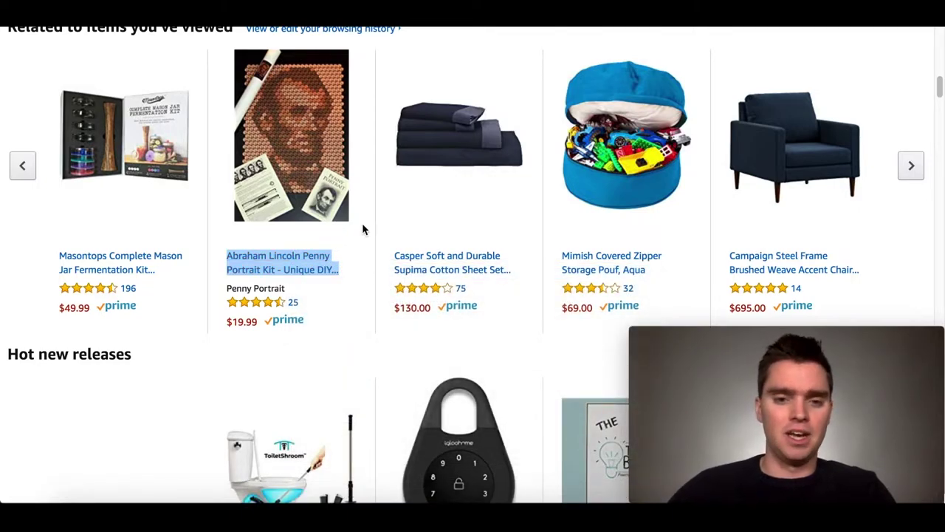
pyautogui.scroll(8, 363, 230)
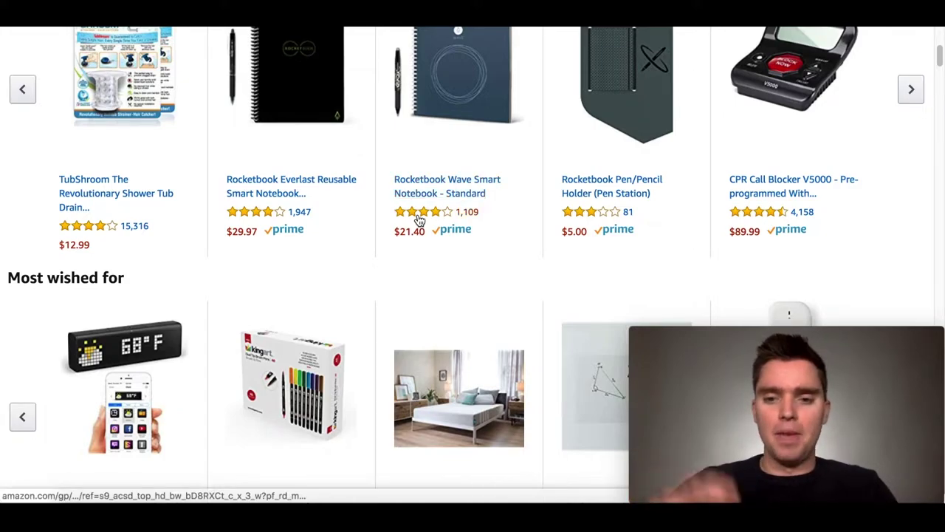
pyautogui.click(336, 31)
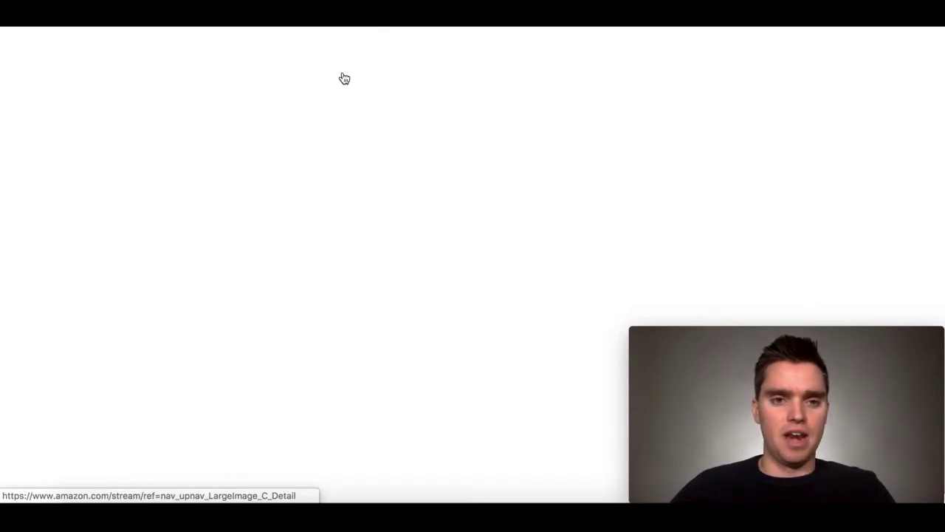
# Step: Copy 'Abraham Lincoln Penny Portrait Kit' from the product page title
pyautogui.scroll(-1, 451, 253)
pyautogui.scroll(-2, 451, 253)
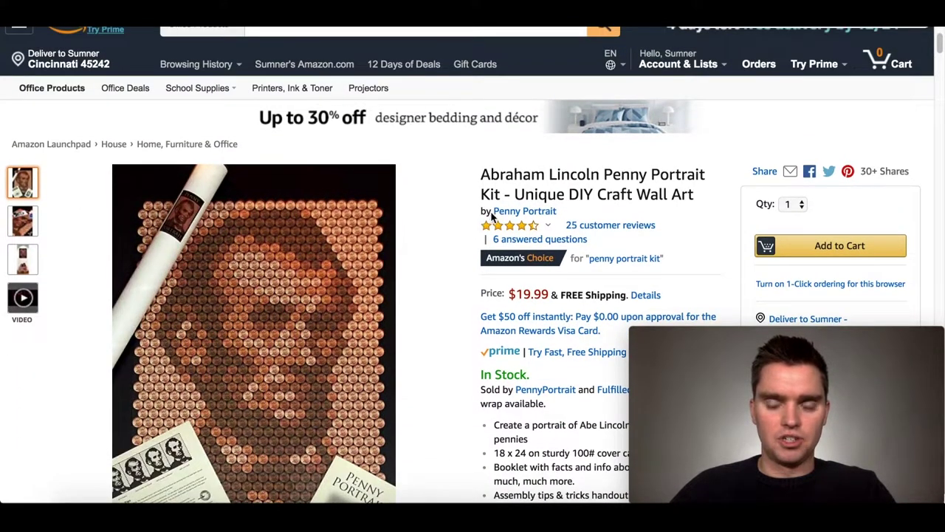
pyautogui.moveTo(483, 178)
pyautogui.mouseDown()
pyautogui.moveTo(698, 177)
pyautogui.moveTo(554, 176)
pyautogui.moveTo(498, 187)
pyautogui.mouseUp()
pyautogui.rightClick(502, 178)
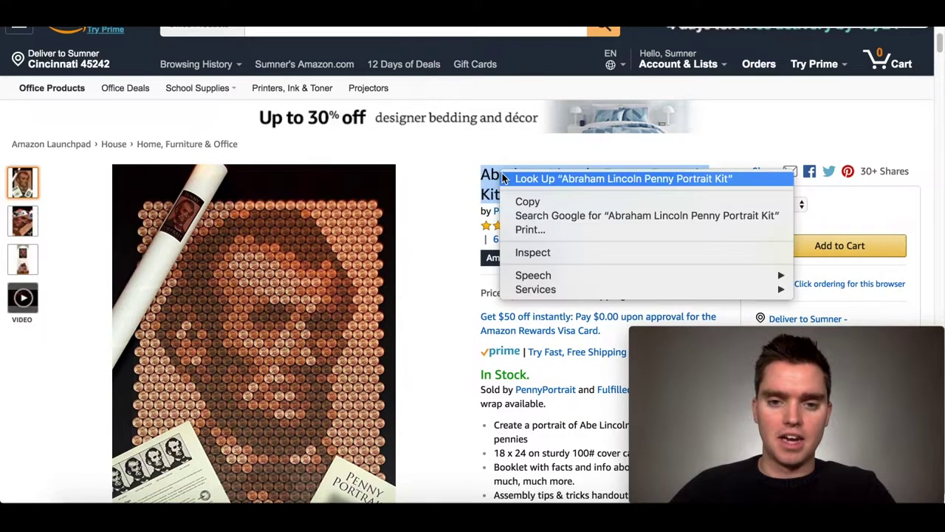
pyautogui.click(528, 201)
pyautogui.scroll(3, 474, 289)
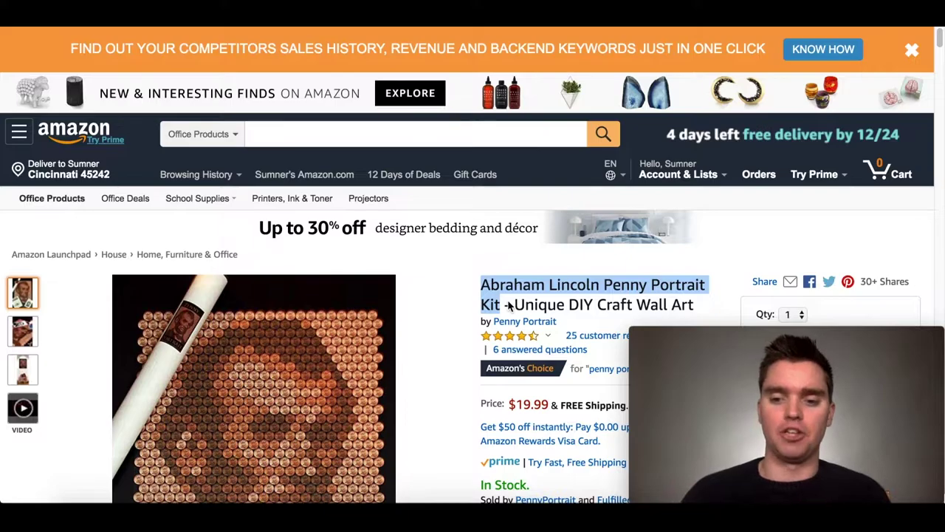
# Step: Search All Departments for the pasted name 'Abraham Lincoln Penny Portrait Kit'
pyautogui.click(227, 135)
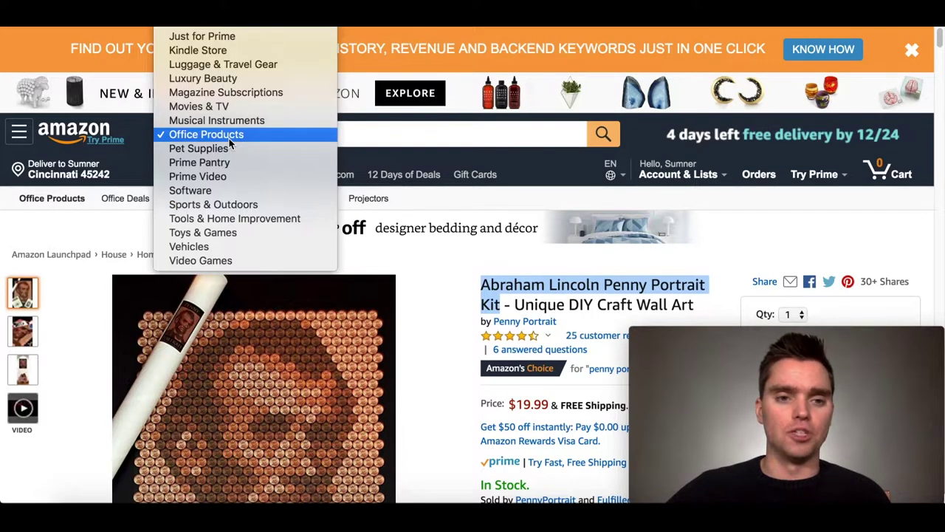
pyautogui.scroll(5, 262, 148)
pyautogui.press('Escape')
pyautogui.click(256, 135)
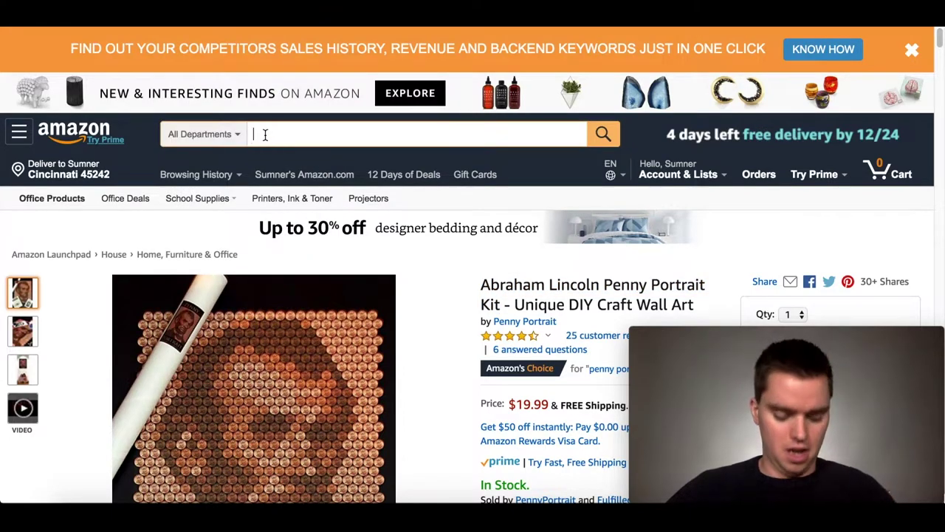
pyautogui.hotkey('ctrl', 'v')
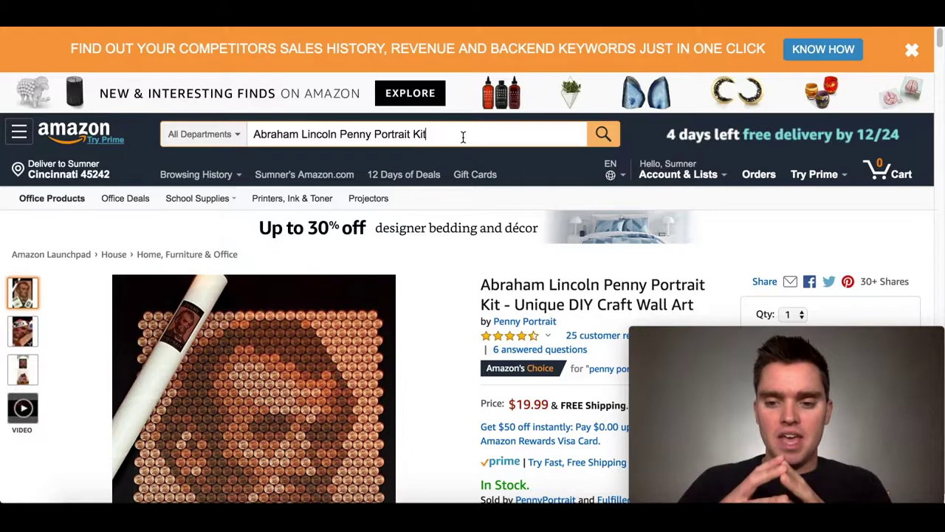
pyautogui.click(611, 142)
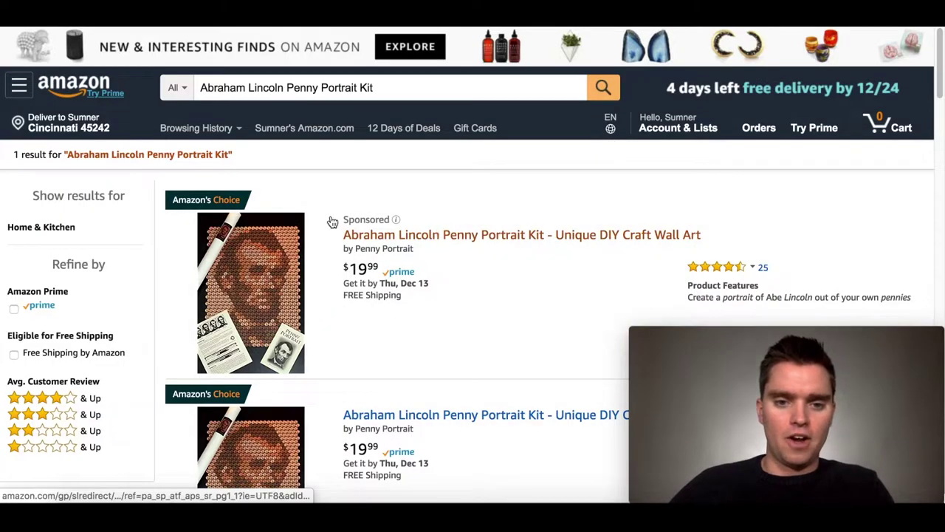
pyautogui.scroll(-5, 543, 270)
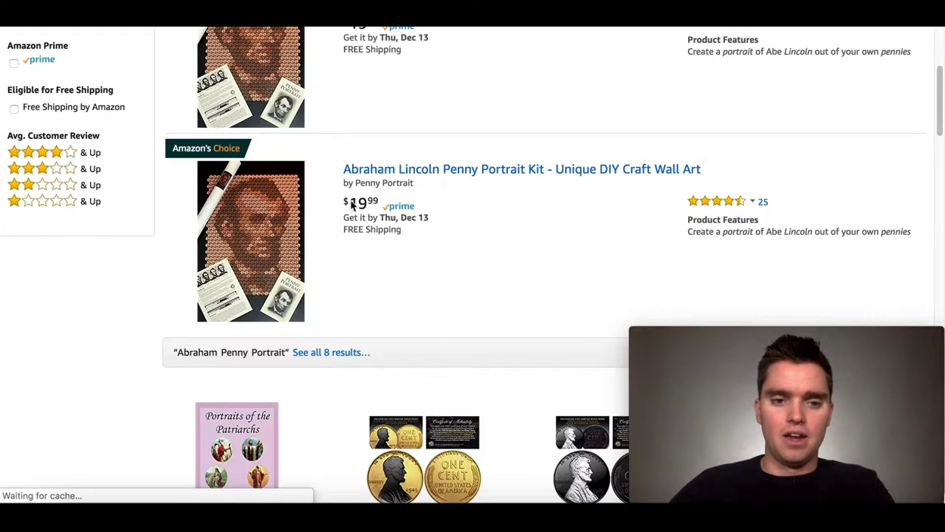
pyautogui.scroll(1, 467, 220)
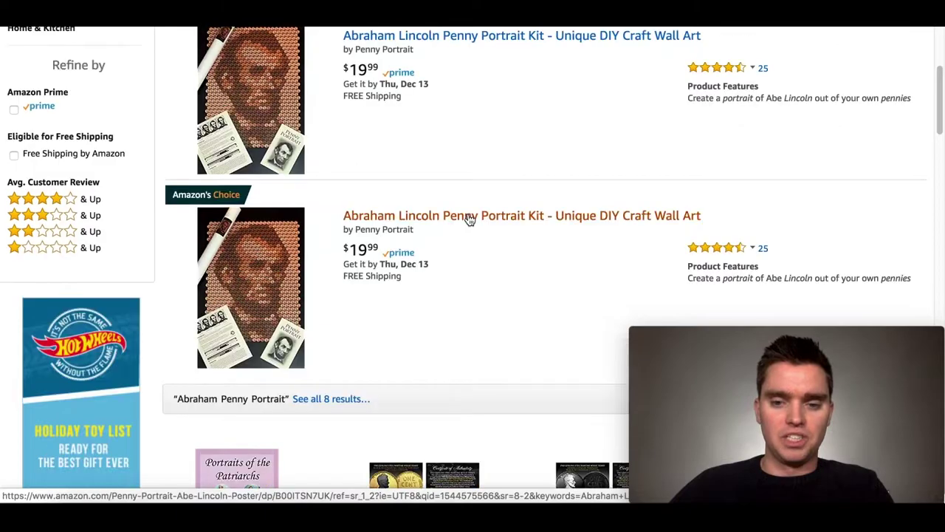
pyautogui.scroll(-8, 468, 220)
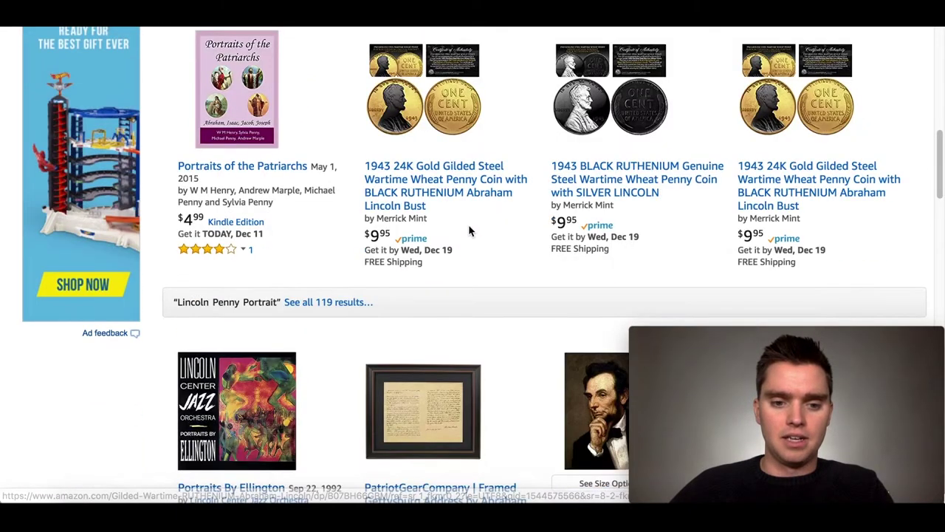
pyautogui.scroll(3, 469, 231)
pyautogui.scroll(-4, 469, 231)
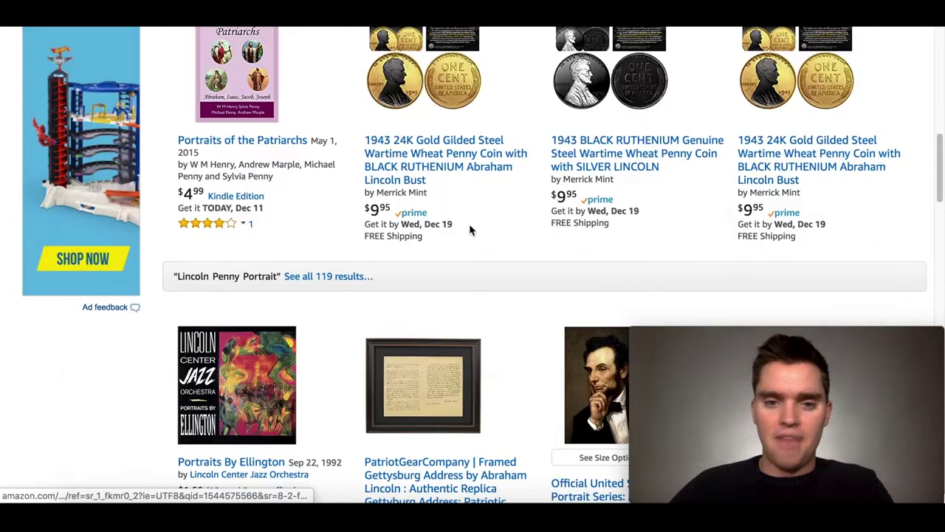
pyautogui.scroll(-4, 470, 231)
pyautogui.scroll(-5, 468, 232)
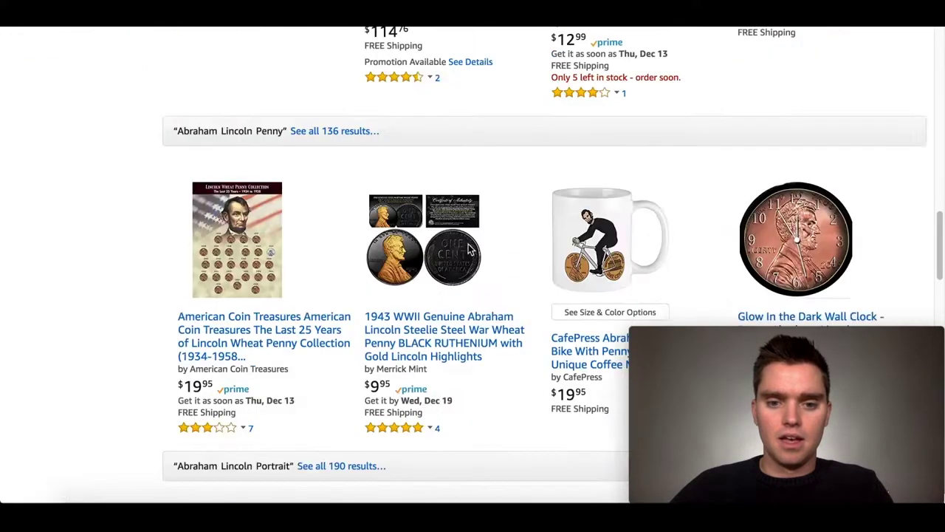
pyautogui.scroll(-2, 468, 249)
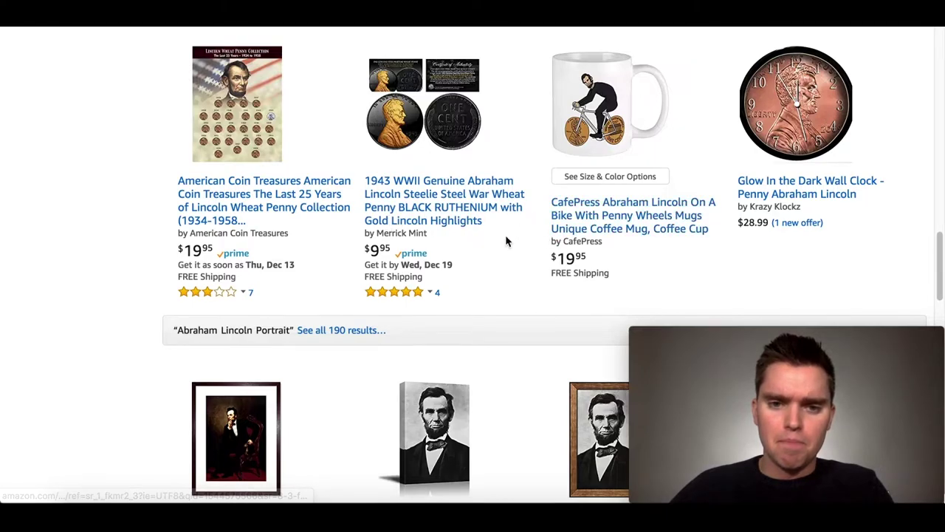
pyautogui.scroll(1, 440, 205)
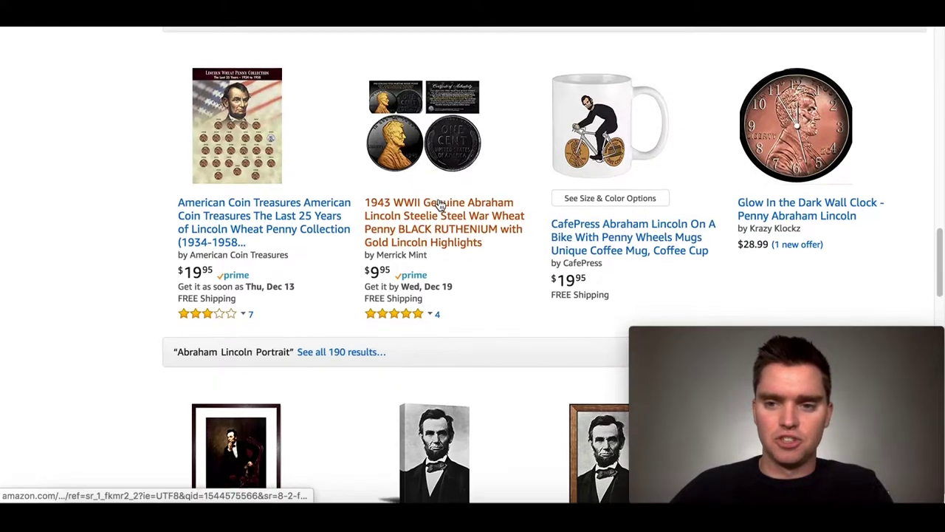
pyautogui.scroll(-10, 440, 205)
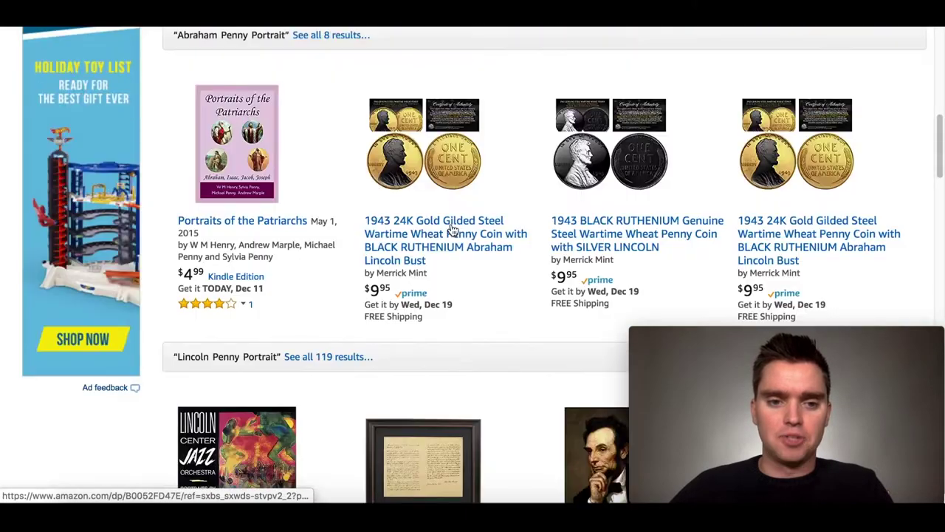
pyautogui.scroll(15, 450, 228)
pyautogui.scroll(-1, 428, 228)
pyautogui.scroll(-1, 457, 275)
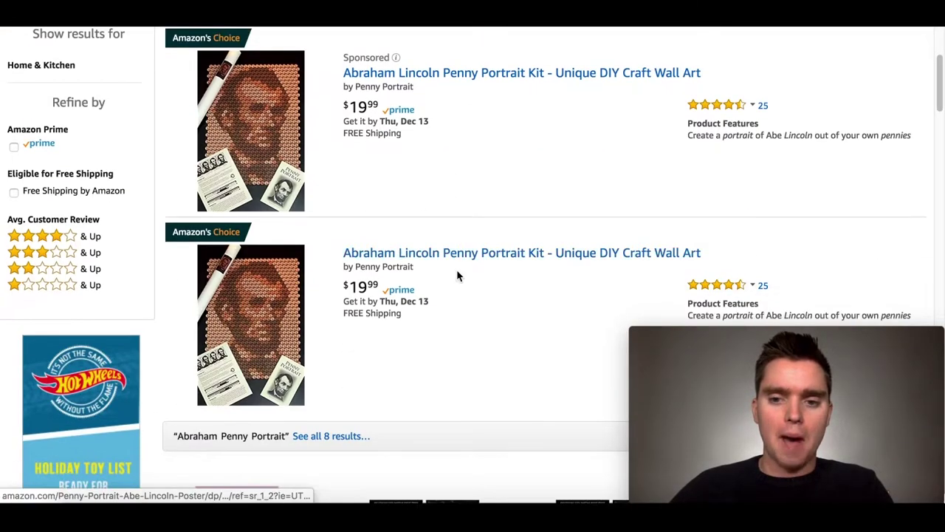
pyautogui.scroll(-1, 457, 276)
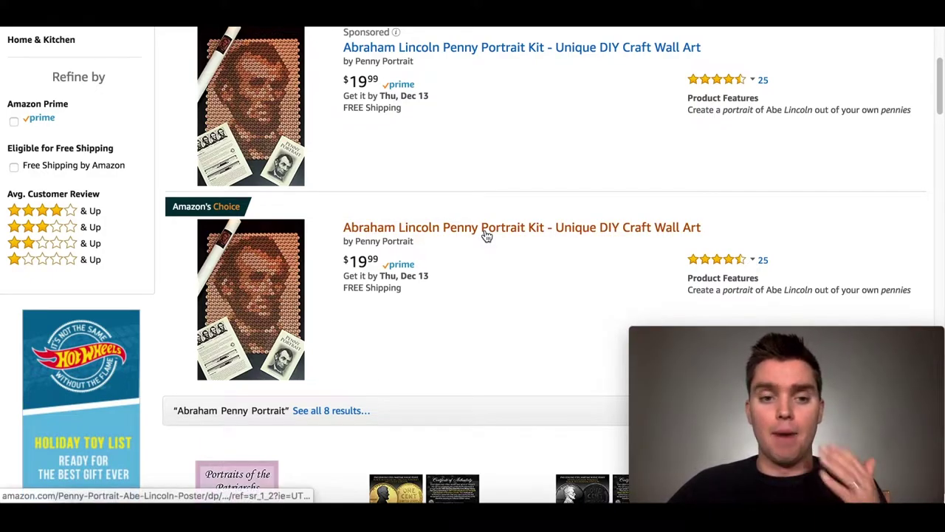
# Step: Open the penny portrait kit's product page from the unsponsored search result
pyautogui.click(485, 235)
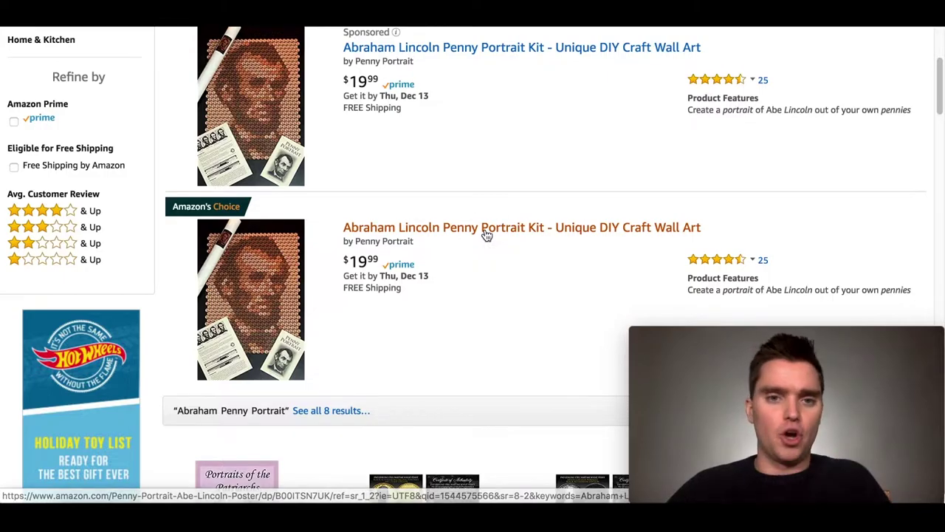
pyautogui.scroll(-3, 553, 236)
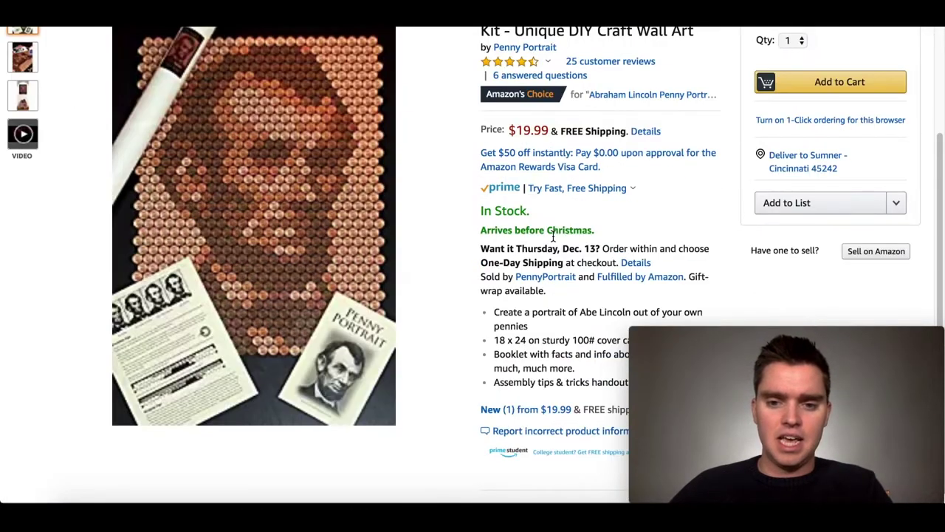
pyautogui.scroll(2, 665, 148)
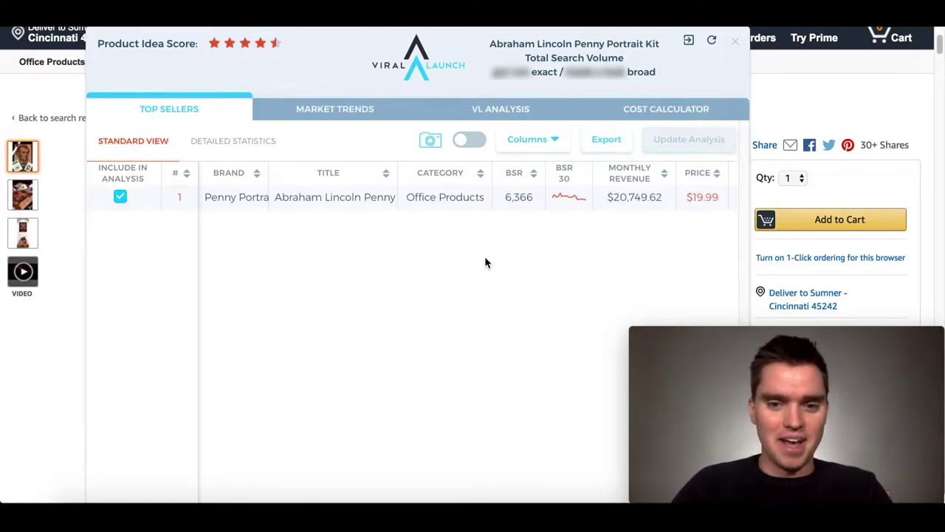
# Step: Review revenue, margin, sales and reviews in the Top Sellers table, then close the overlay
pyautogui.hscroll(2, 566, 260)
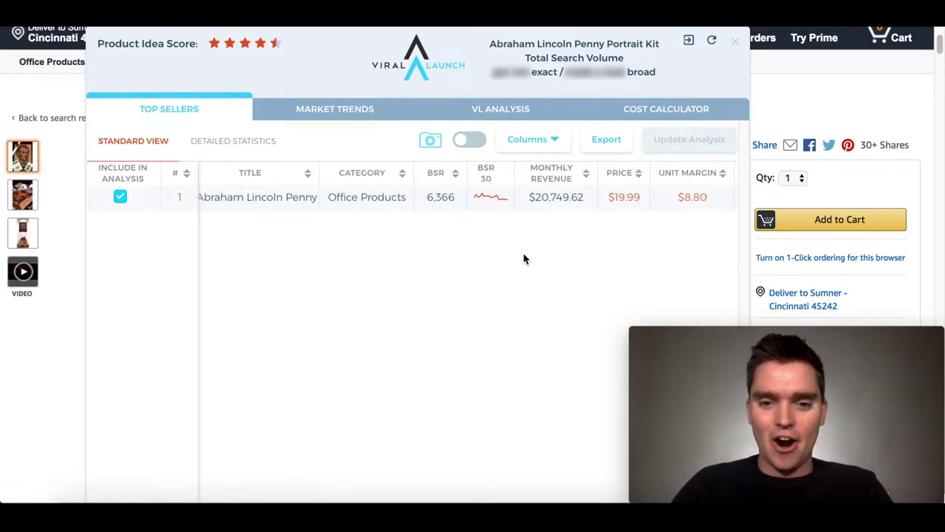
pyautogui.hscroll(1, 566, 226)
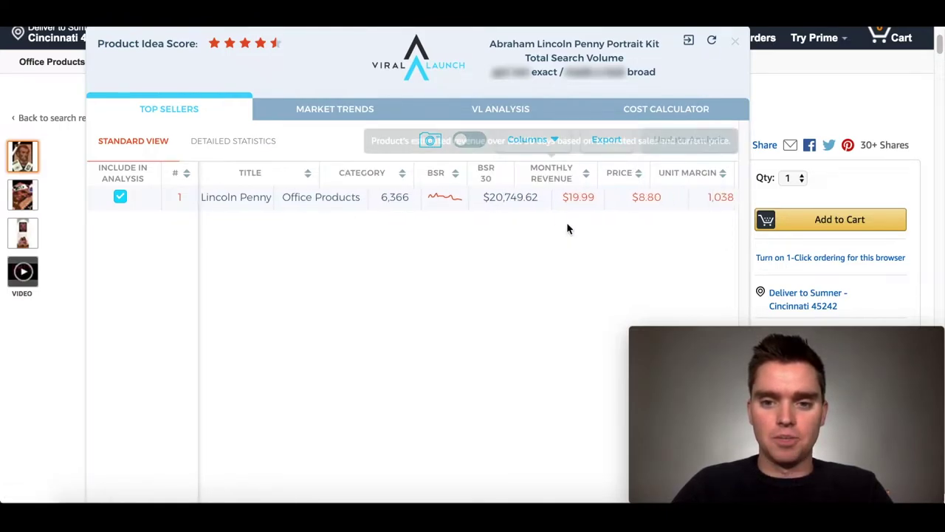
pyautogui.hscroll(1, 586, 267)
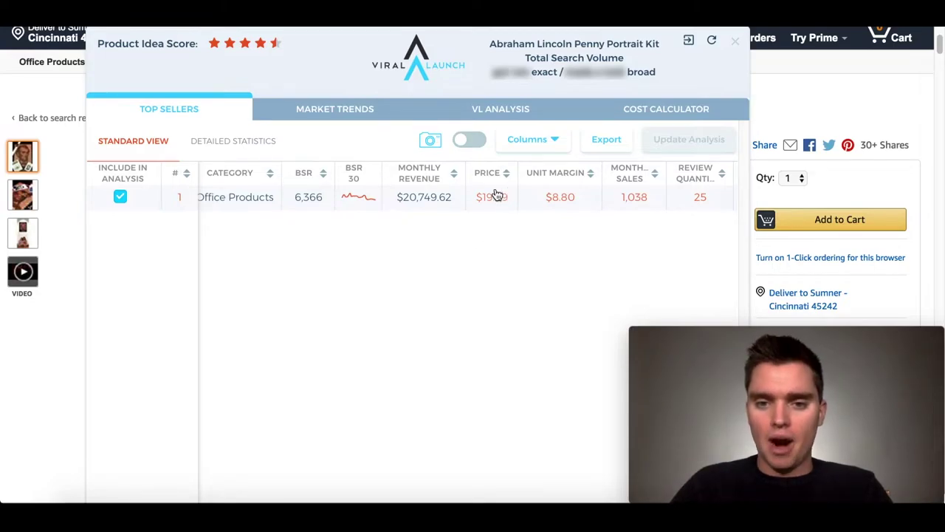
pyautogui.click(735, 41)
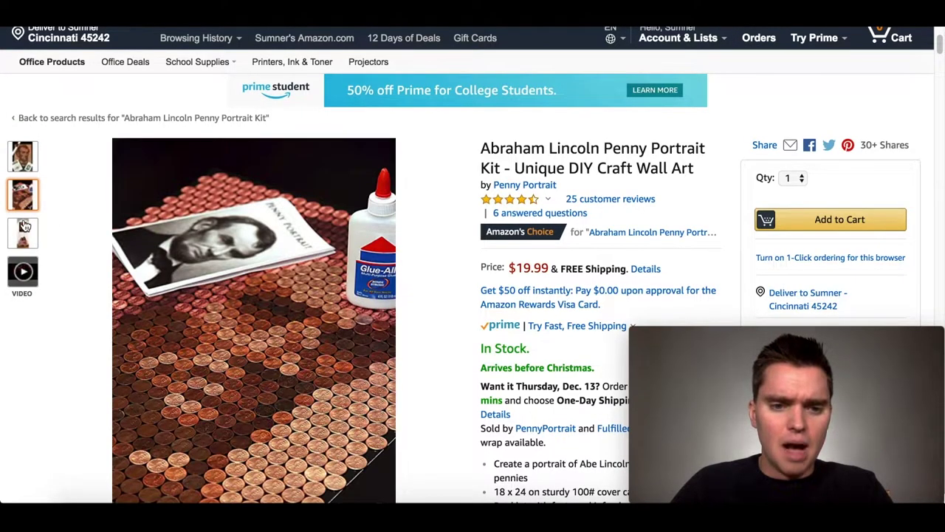
pyautogui.moveTo(25, 229)
pyautogui.moveTo(22, 155)
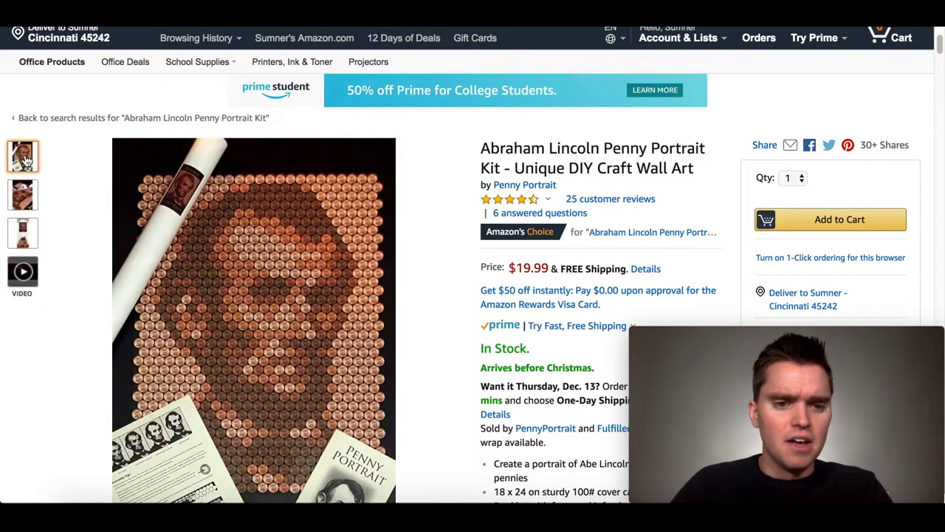
pyautogui.scroll(-2, 460, 356)
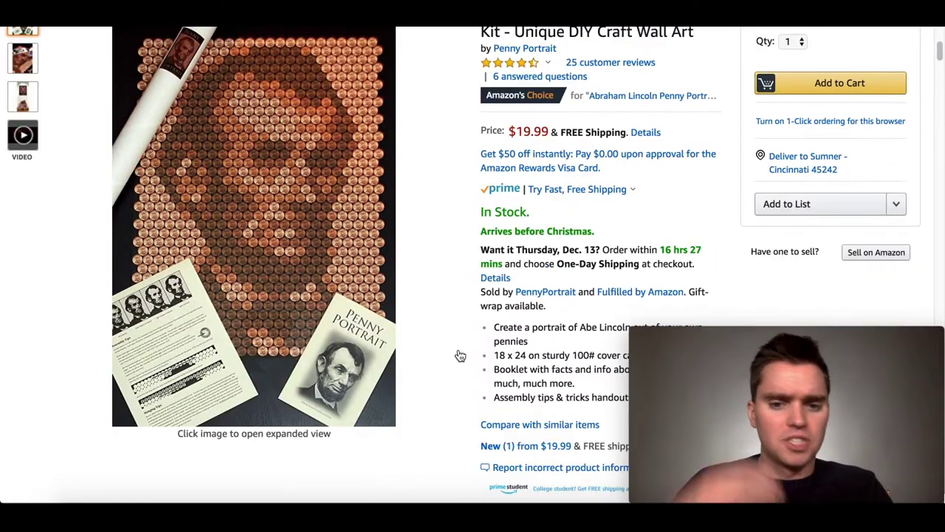
pyautogui.scroll(-1, 460, 356)
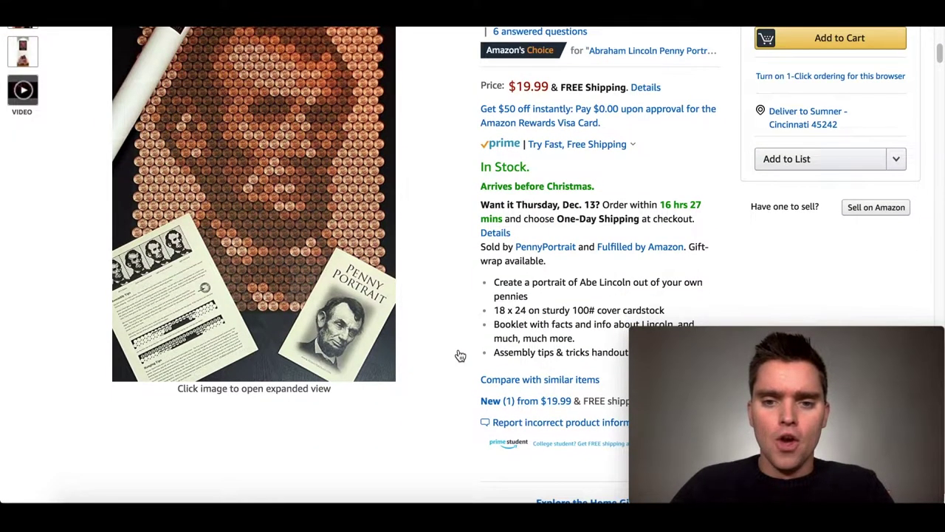
pyautogui.scroll(1, 461, 356)
pyautogui.scroll(1, 460, 356)
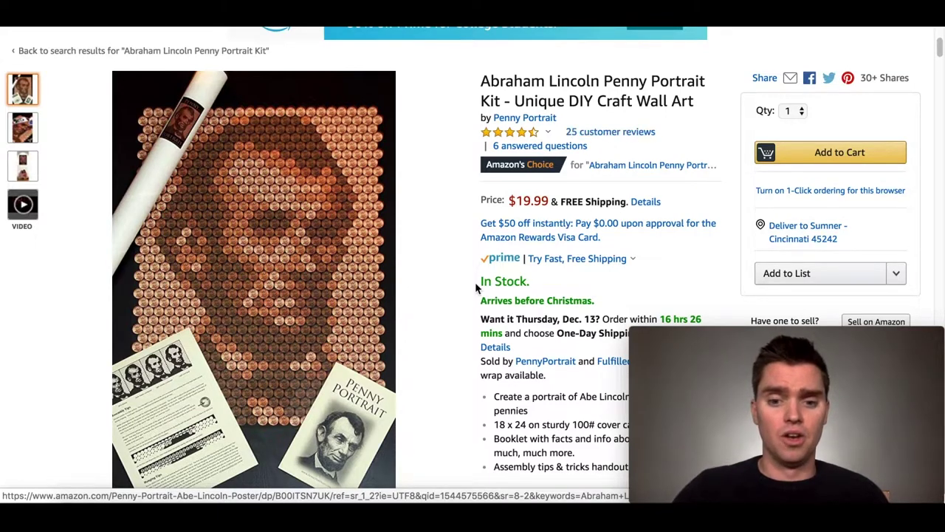
pyautogui.scroll(-3, 475, 287)
pyautogui.scroll(2, 476, 288)
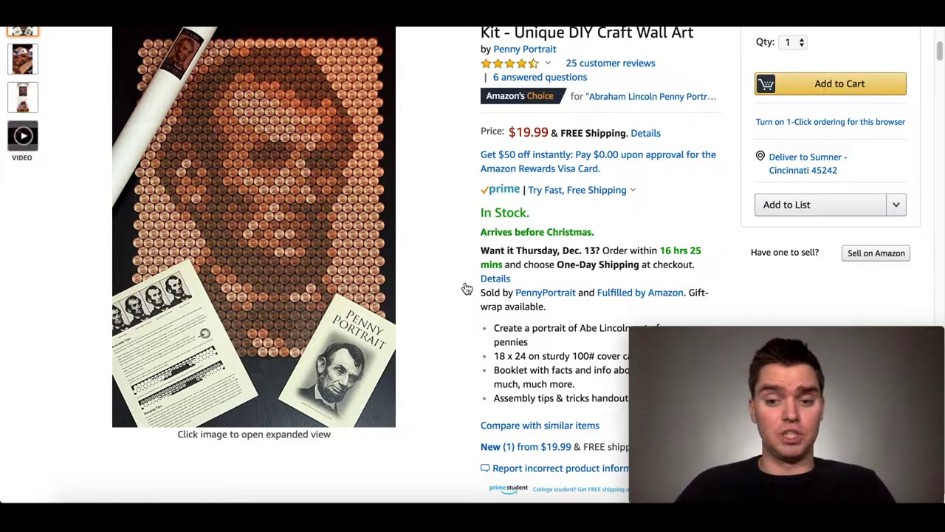
pyautogui.scroll(5, 464, 285)
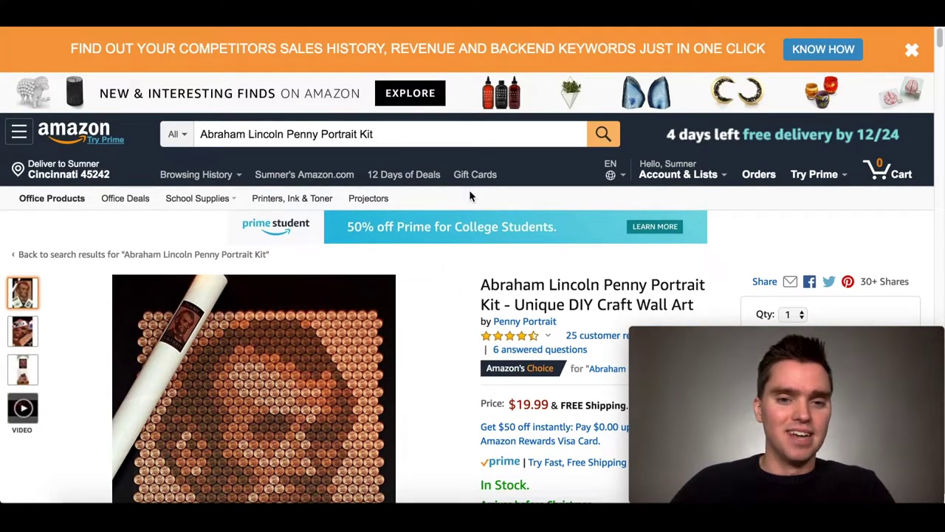
# Step: Scroll the penny portrait kit's product page down and back up
pyautogui.scroll(-3, 461, 220)
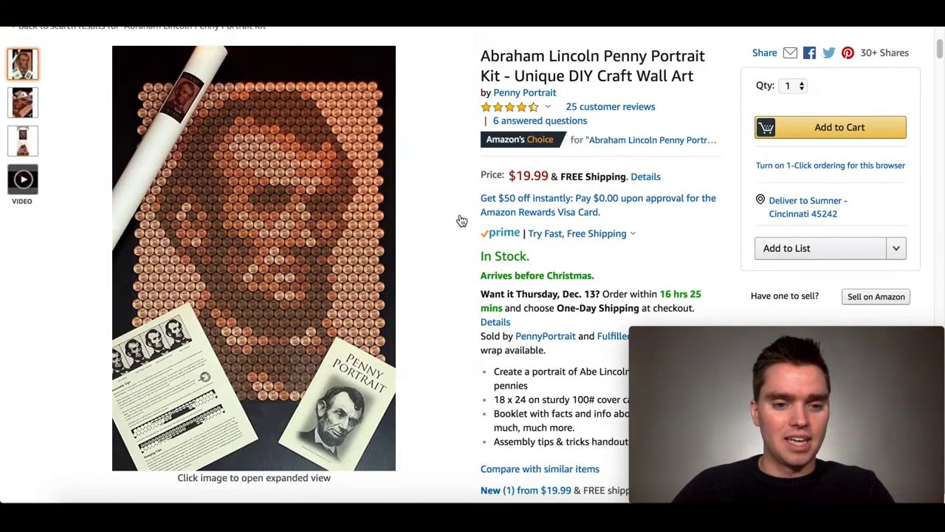
pyautogui.scroll(3, 461, 220)
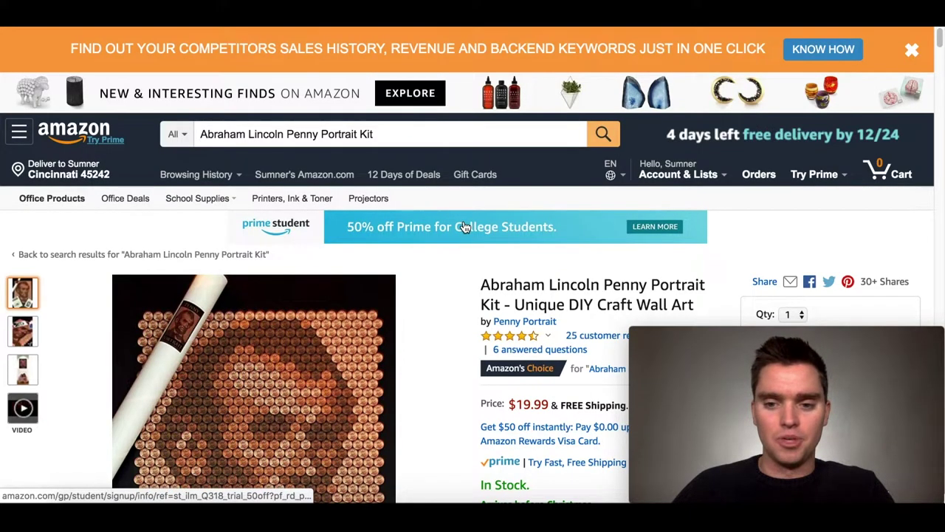